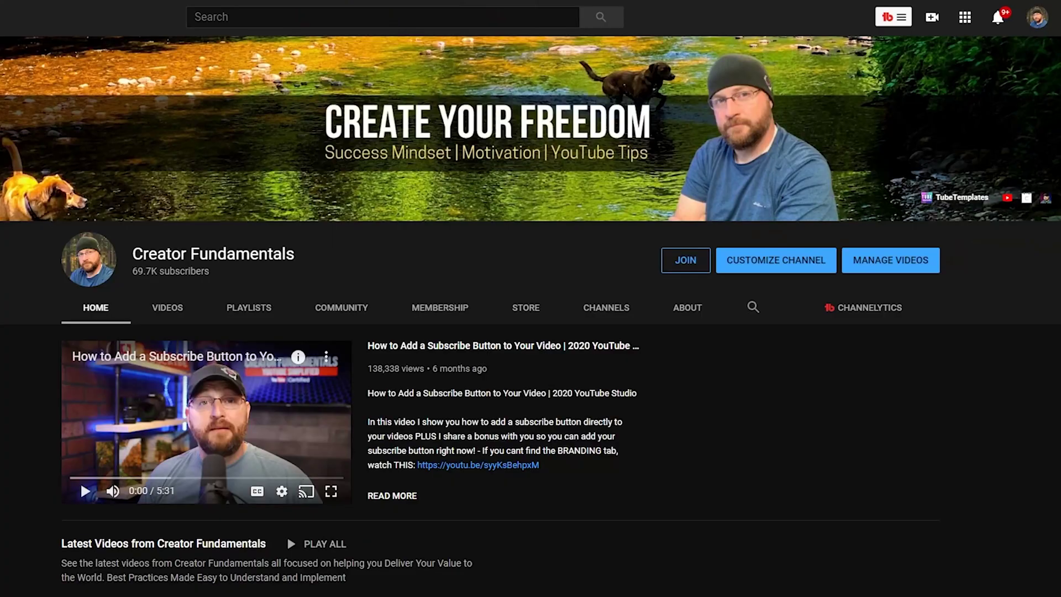
Step: Scroll the Creator Fundamentals channel home page down to its latest-videos and upload-tutorial rows
scroll(531, 310, down, 3)
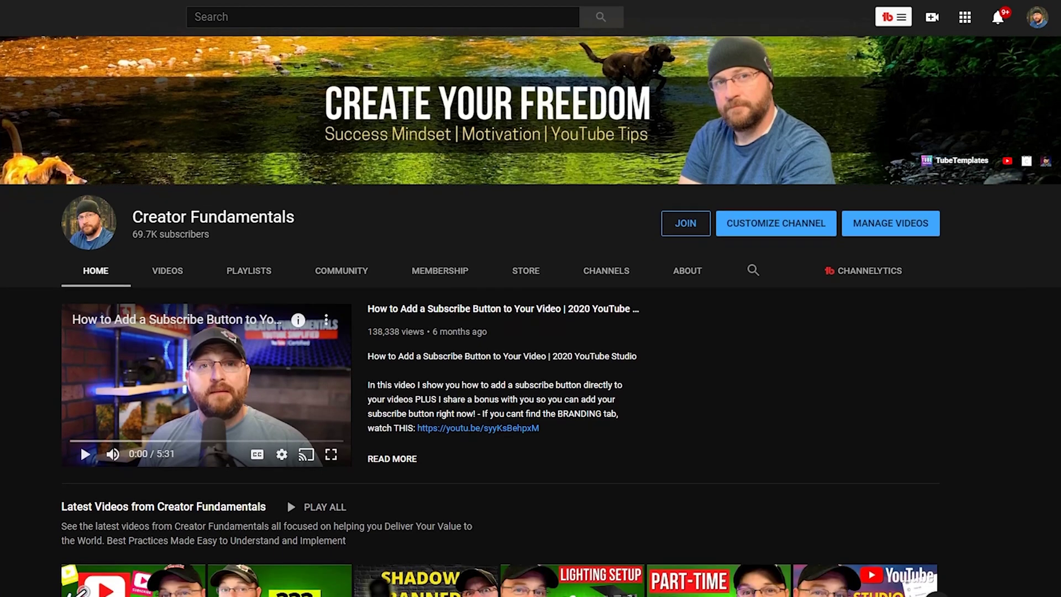
scroll(531, 309, down, 3)
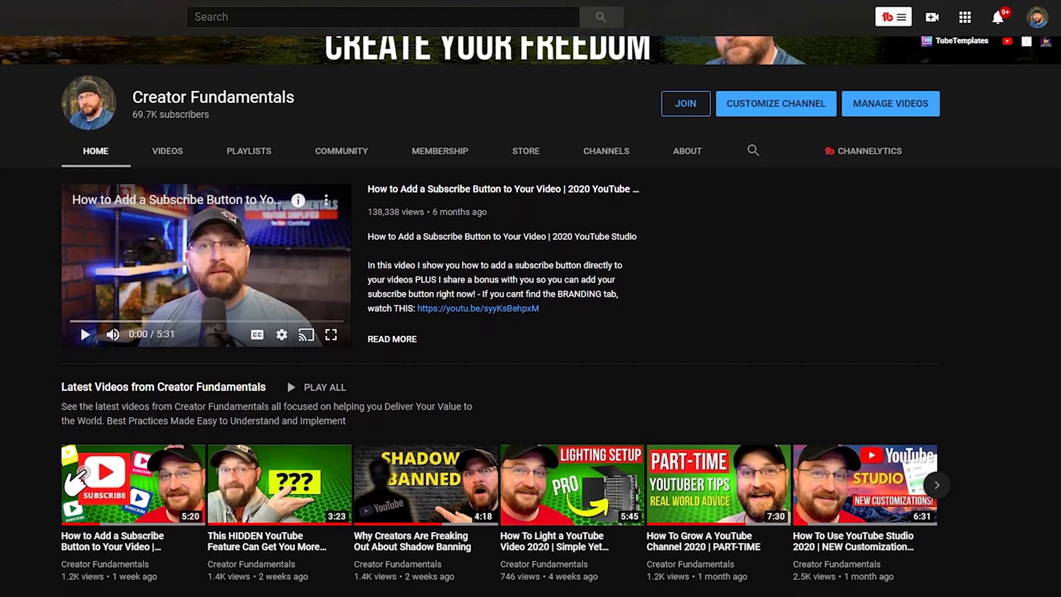
scroll(531, 310, down, 2)
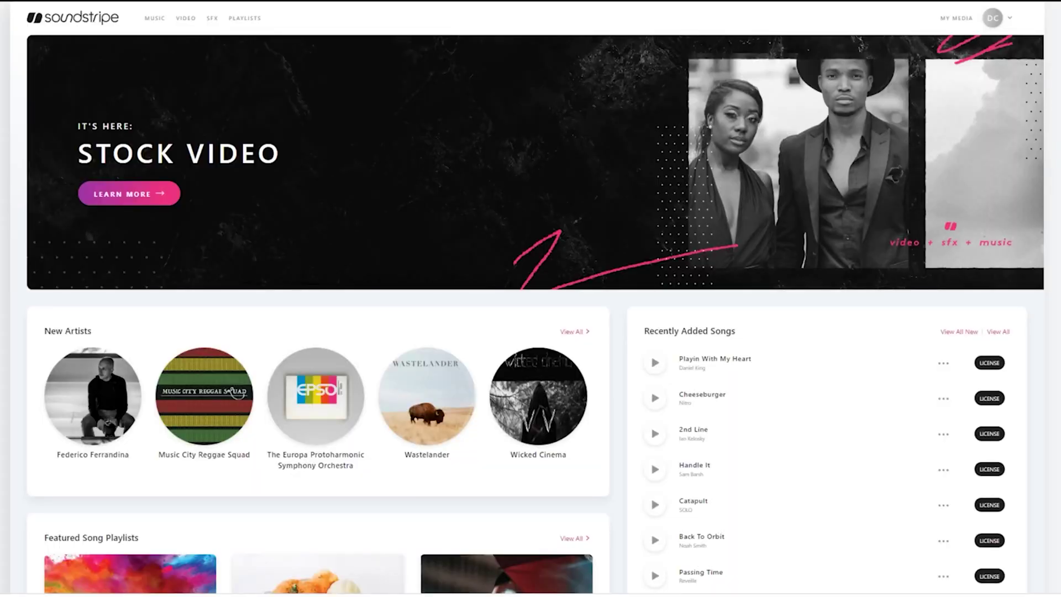
scroll(530, 310, down, 2)
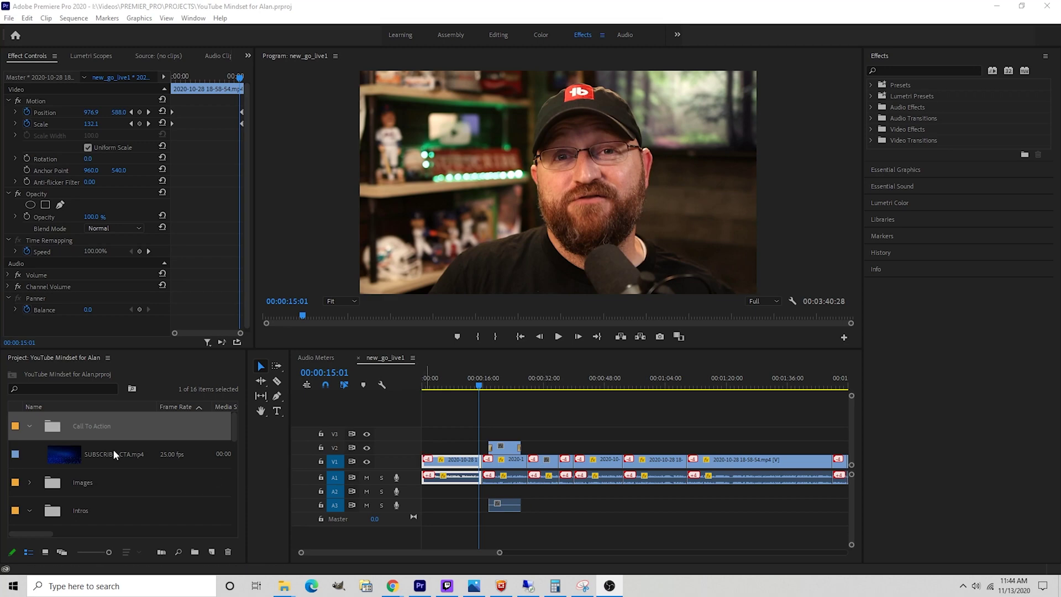
Step: Import Animated Sub Green.mp4 through the Call To Action bin's Import command
right_click(103, 430)
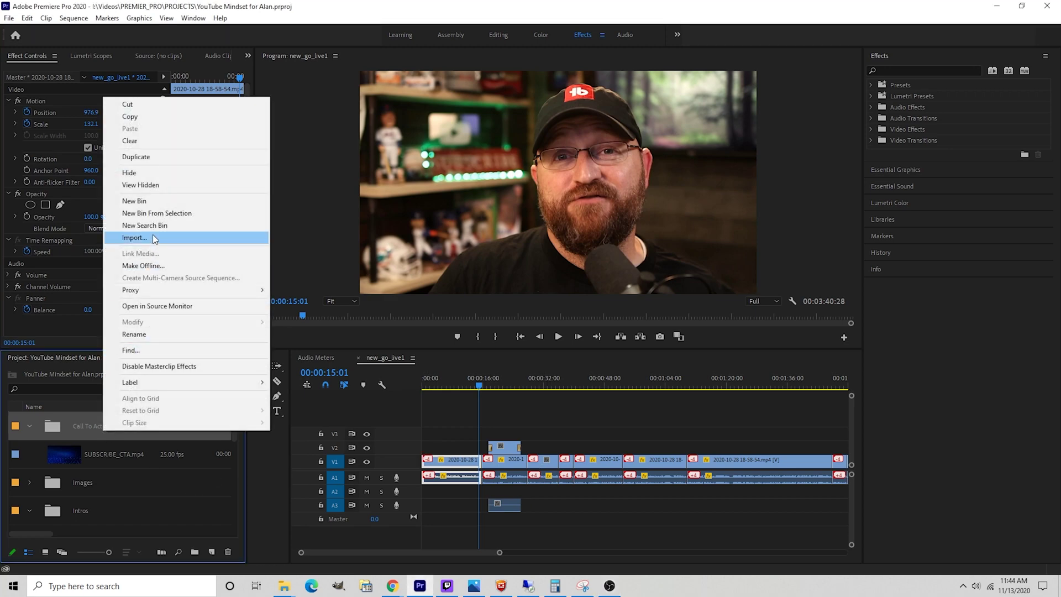
click(155, 239)
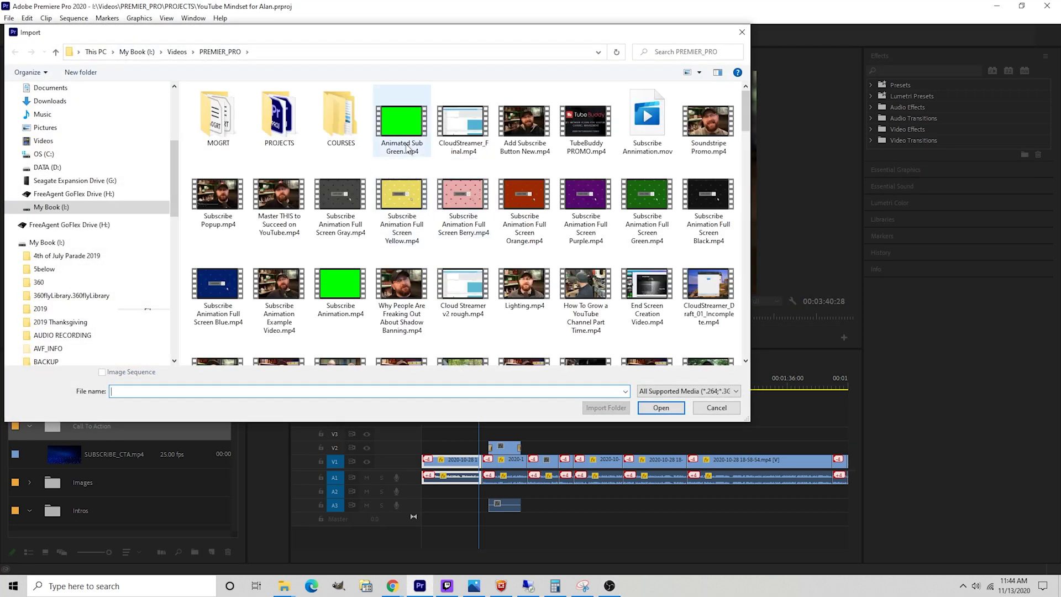
click(406, 147)
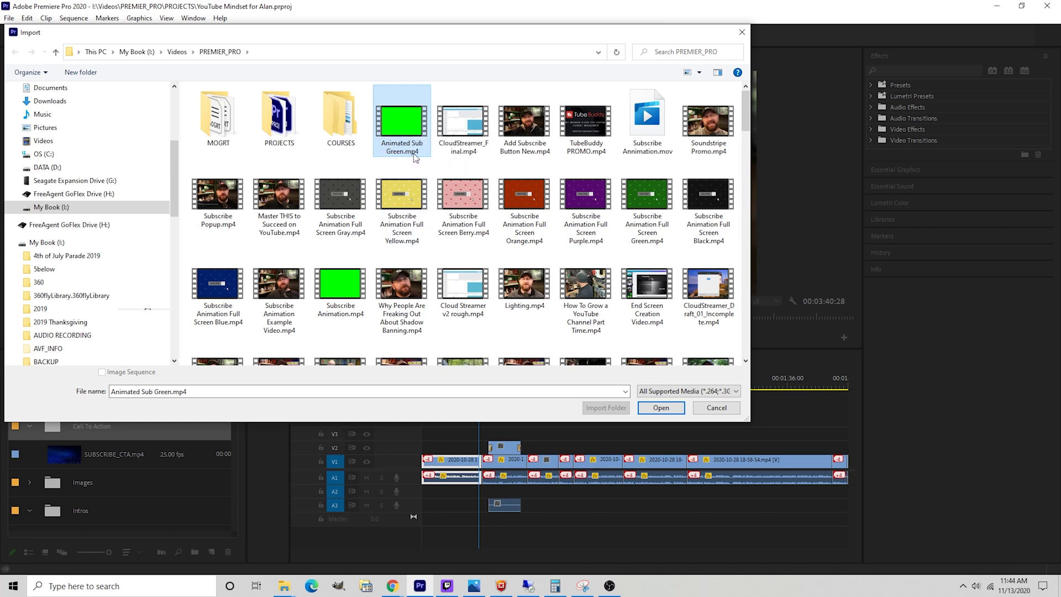
click(662, 408)
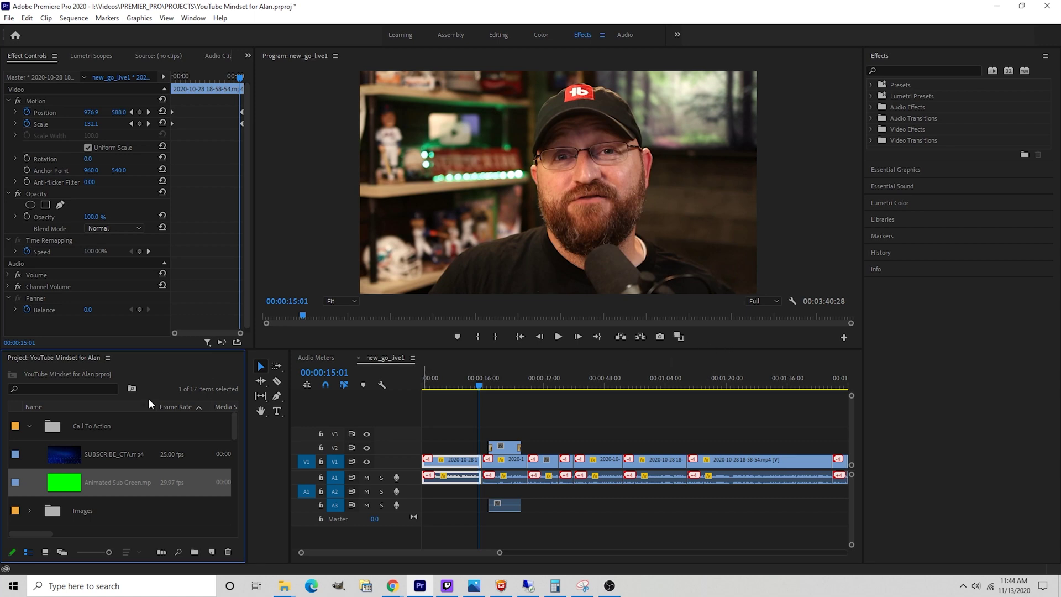
Step: Drop Animated Sub Green.mp4 onto track V2 at the start of the new_go_live1 sequence
drag(15, 486, 441, 454)
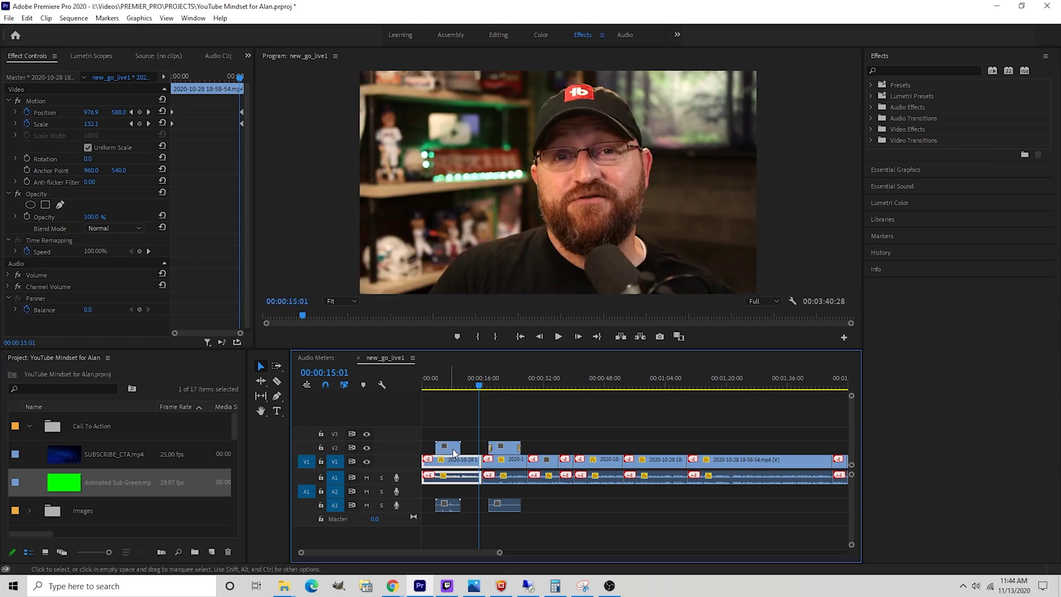
drag(436, 384, 466, 414)
Step: Find Color Key by searching 'key', apply it to the V2 subscribe clip, and enable Key Color keyframing
click(936, 70)
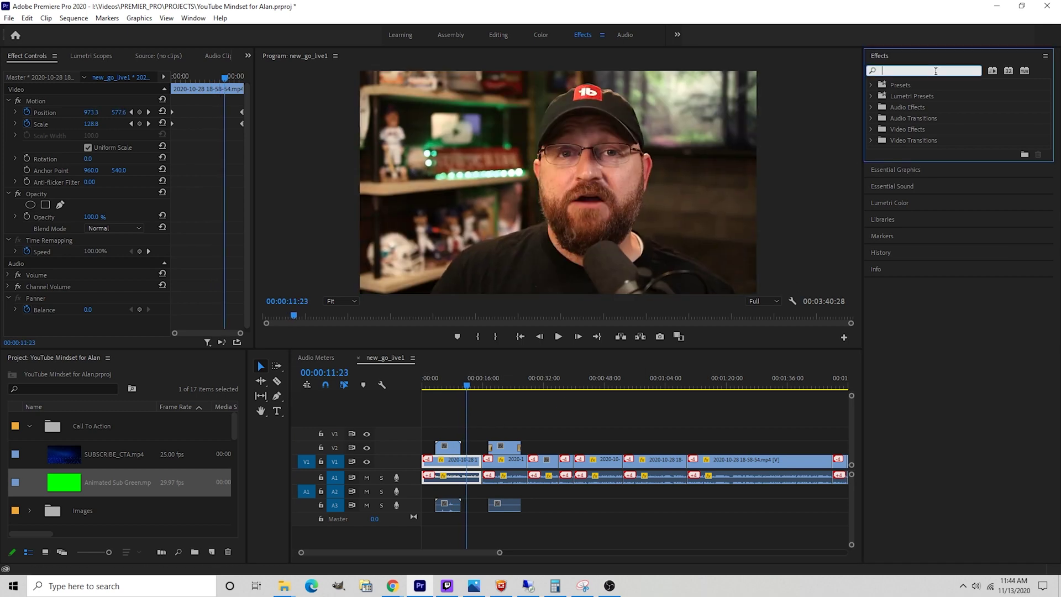
text(key)
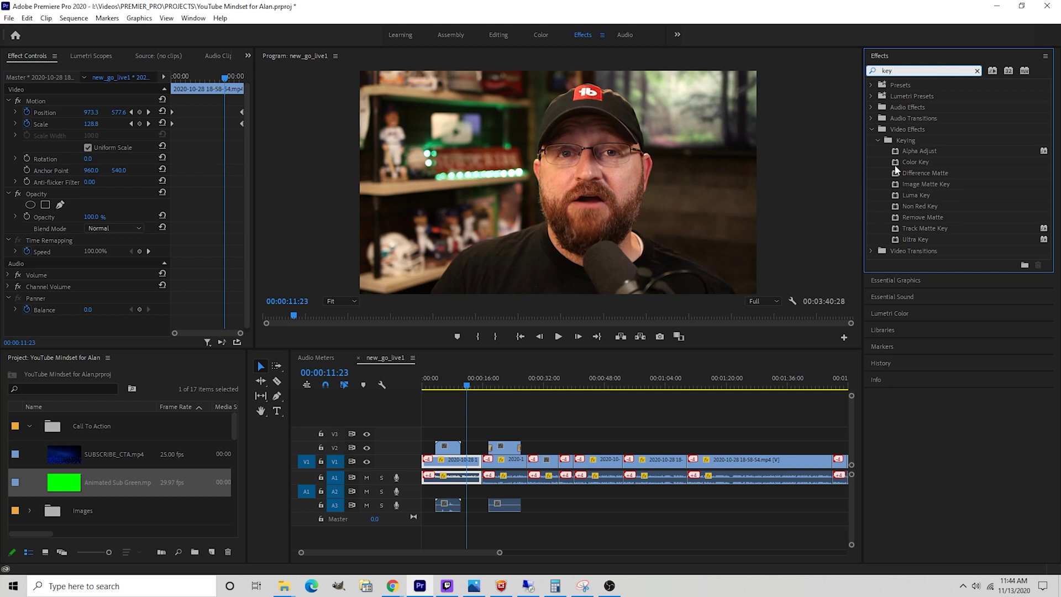
drag(898, 166, 448, 449)
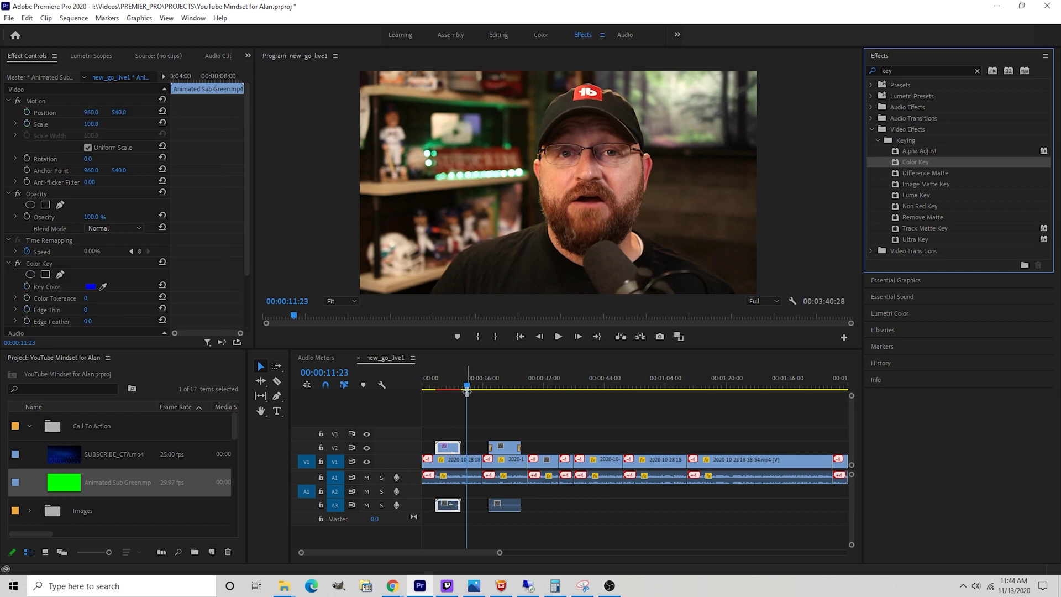
drag(468, 387, 446, 388)
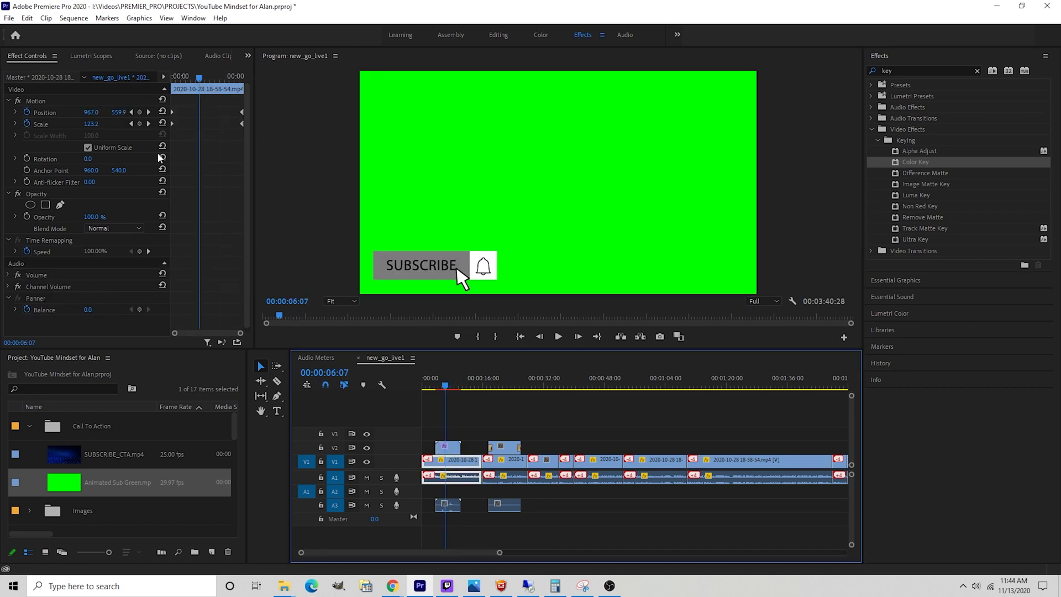
click(448, 447)
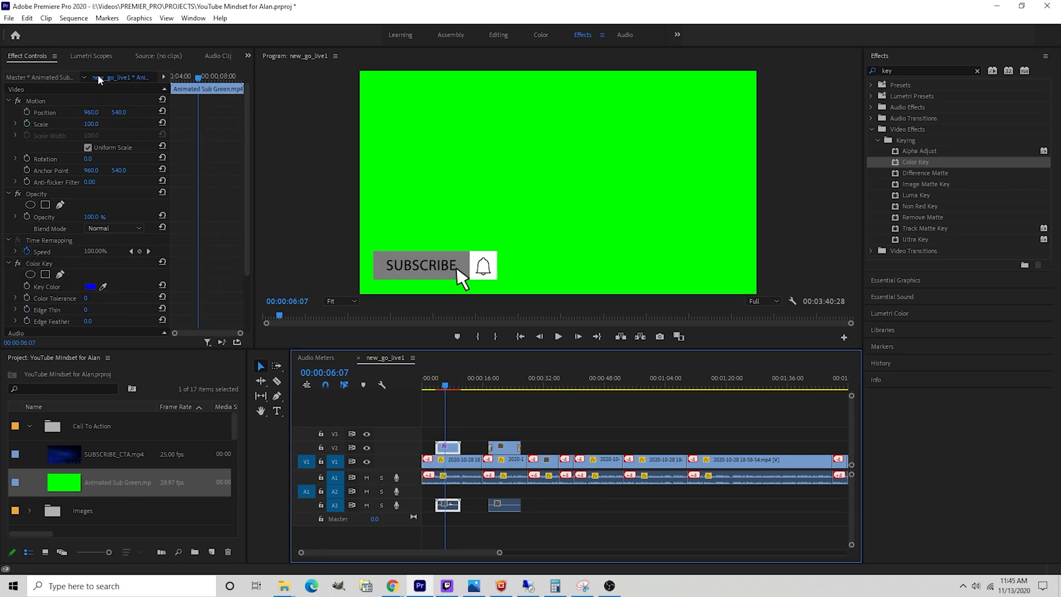
click(26, 286)
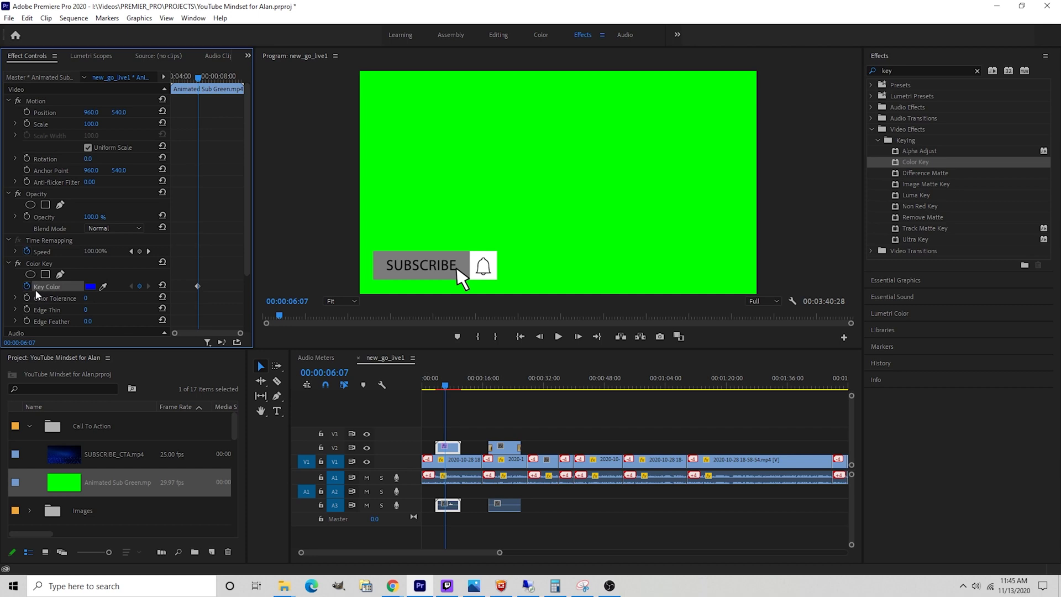
Step: Sample the green screen as the Key Color, then magnify the Program monitor to 200%
click(102, 287)
click(470, 187)
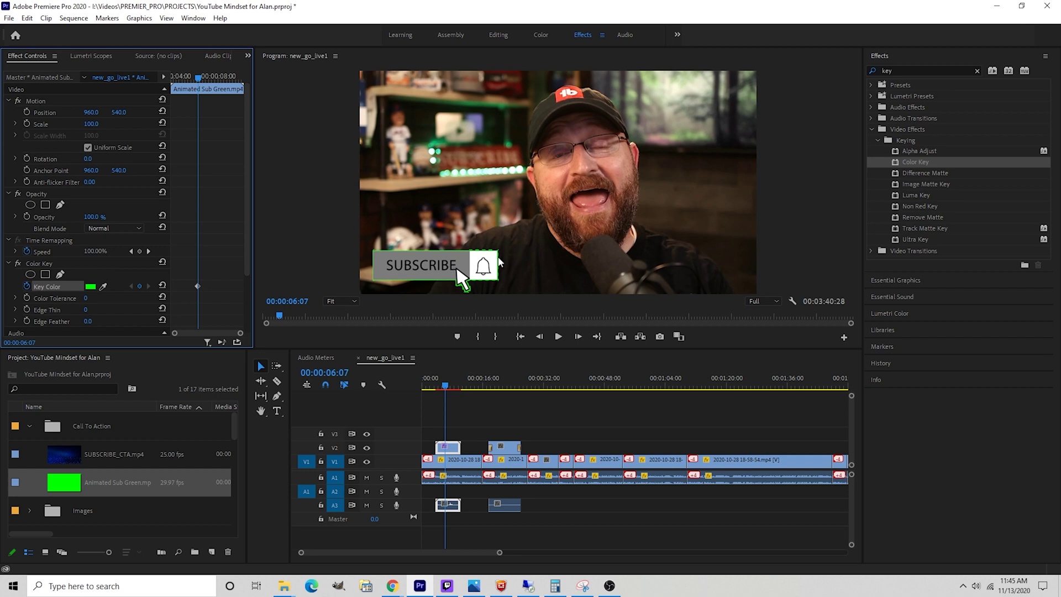
click(340, 302)
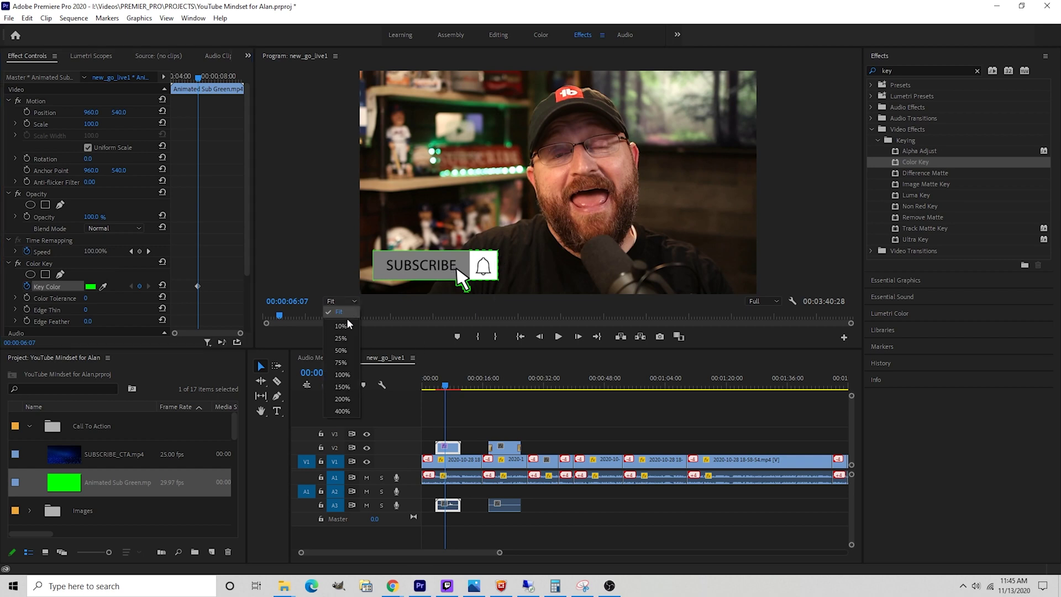
click(342, 399)
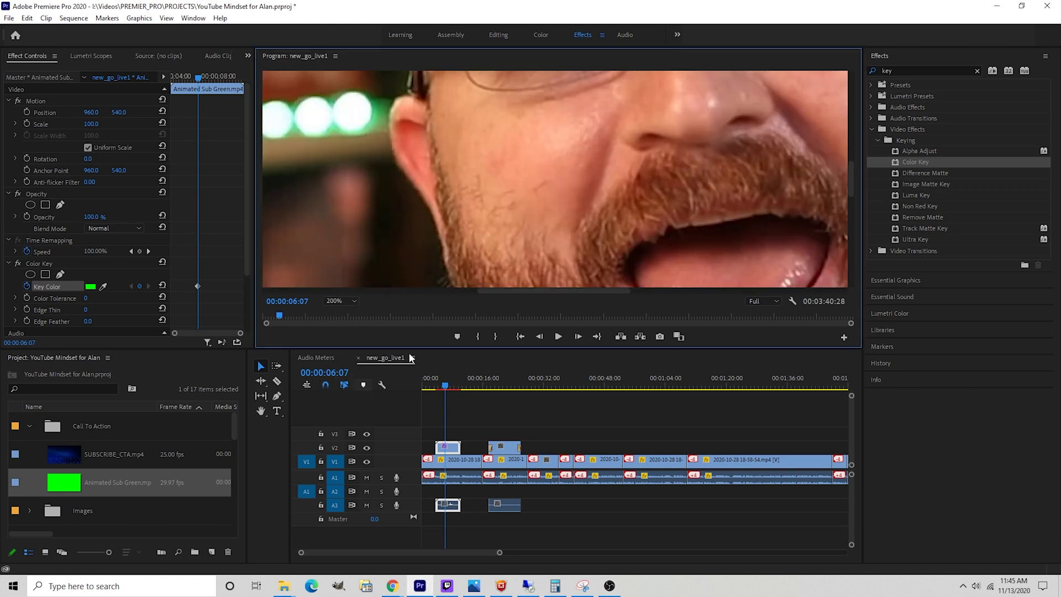
drag(851, 182, 850, 273)
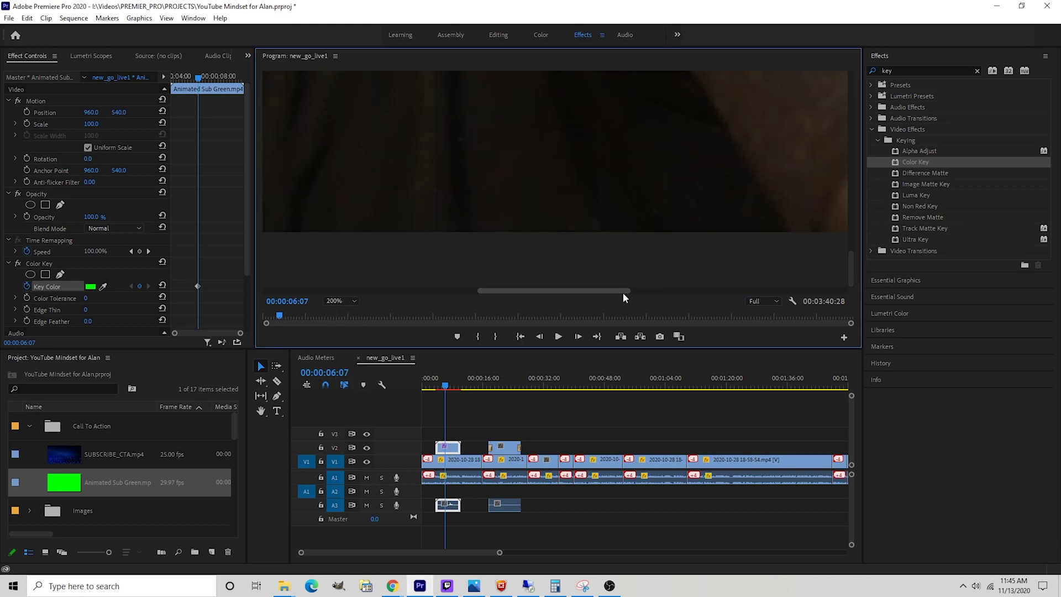
drag(519, 302, 360, 290)
Step: Set the Program monitor zoom to 150% and pan to the SUBSCRIBE graphic and bell
click(354, 301)
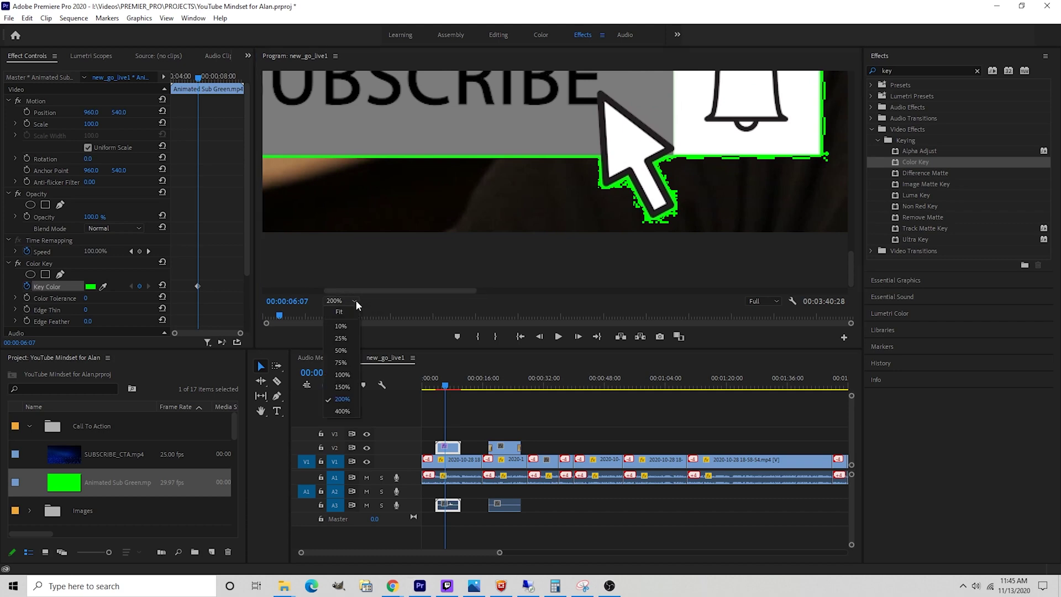
click(350, 388)
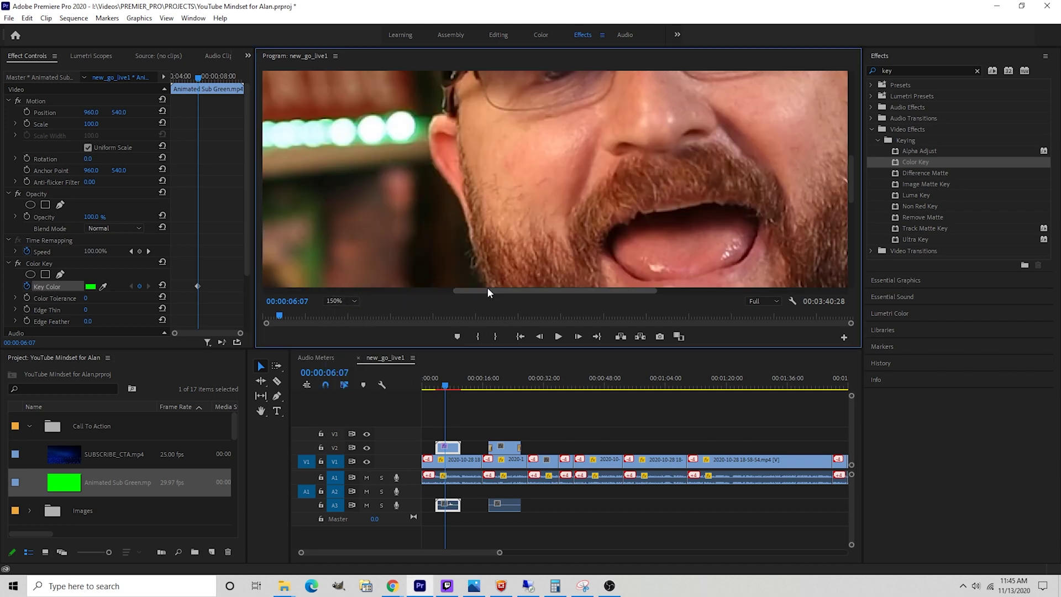
drag(485, 290, 296, 290)
drag(851, 178, 858, 255)
drag(457, 290, 467, 290)
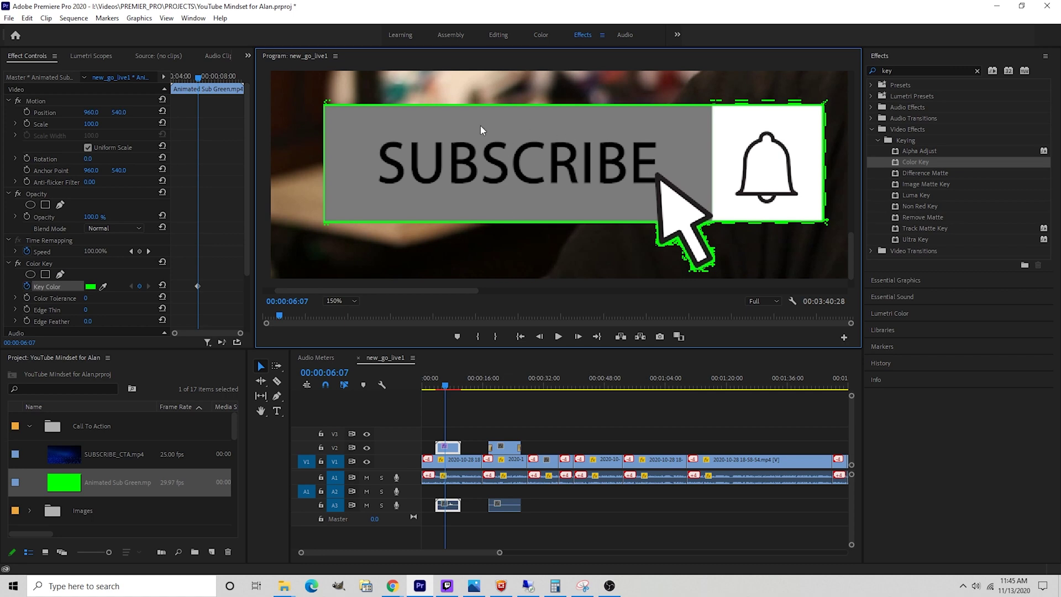
Step: Keyframe Color Tolerance up to 109 and Edge Thin to 1, then scrub back to 00:00:02:14
click(26, 297)
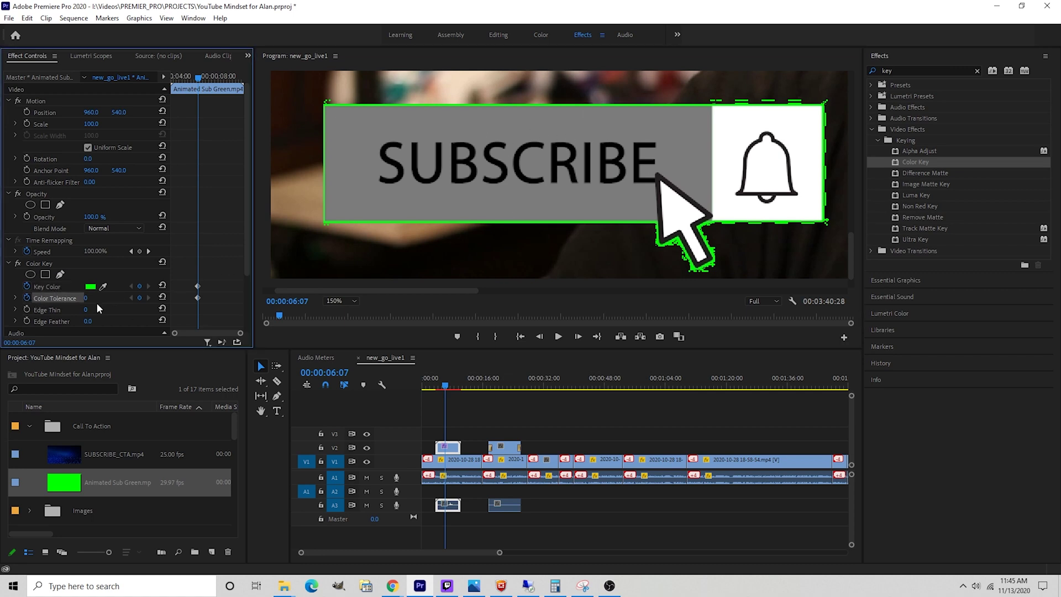
drag(86, 298, 132, 298)
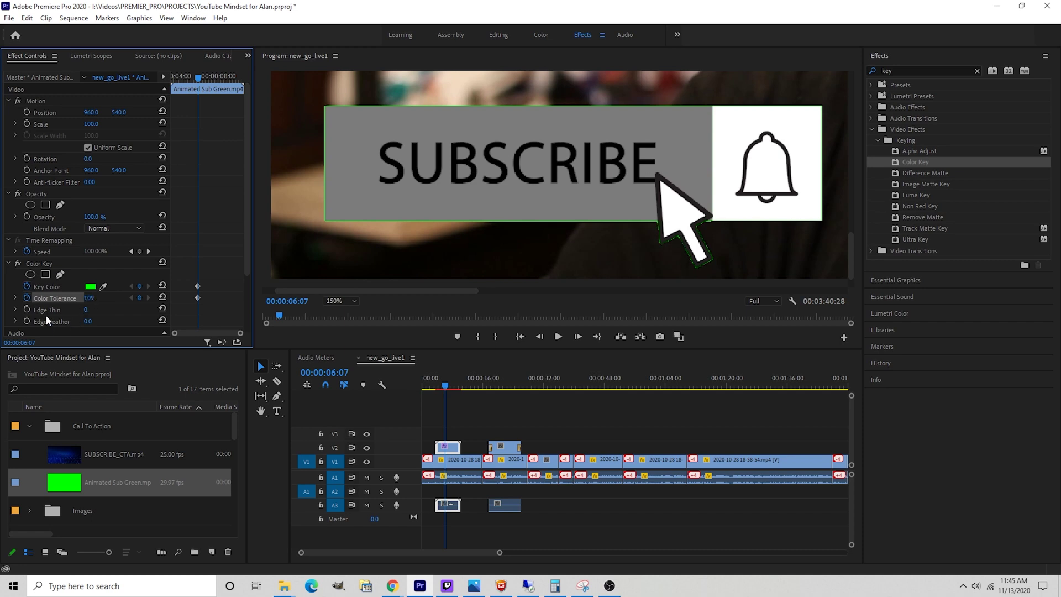
click(27, 310)
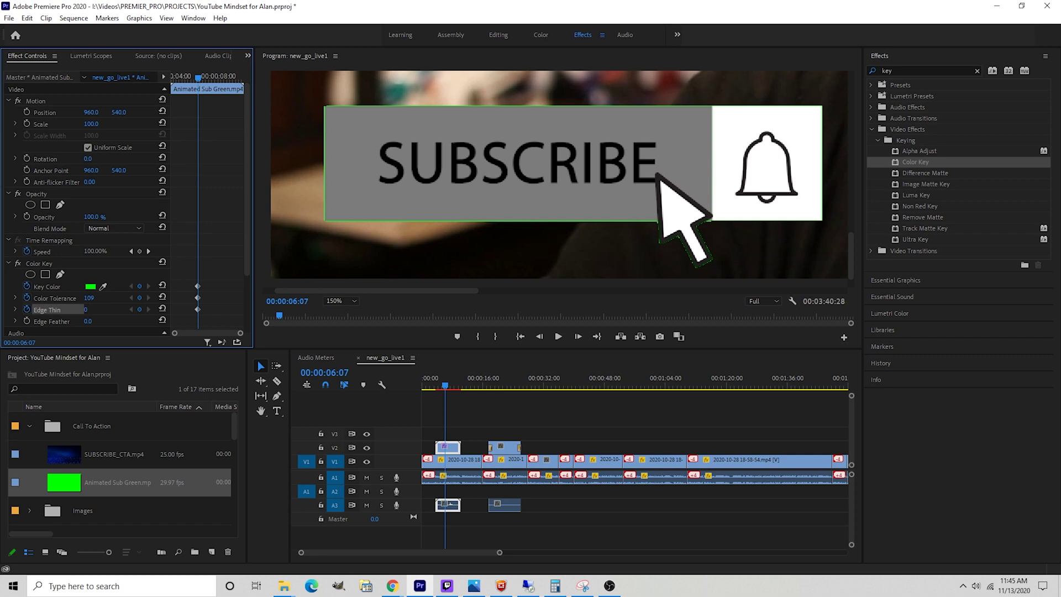
drag(86, 309, 89, 309)
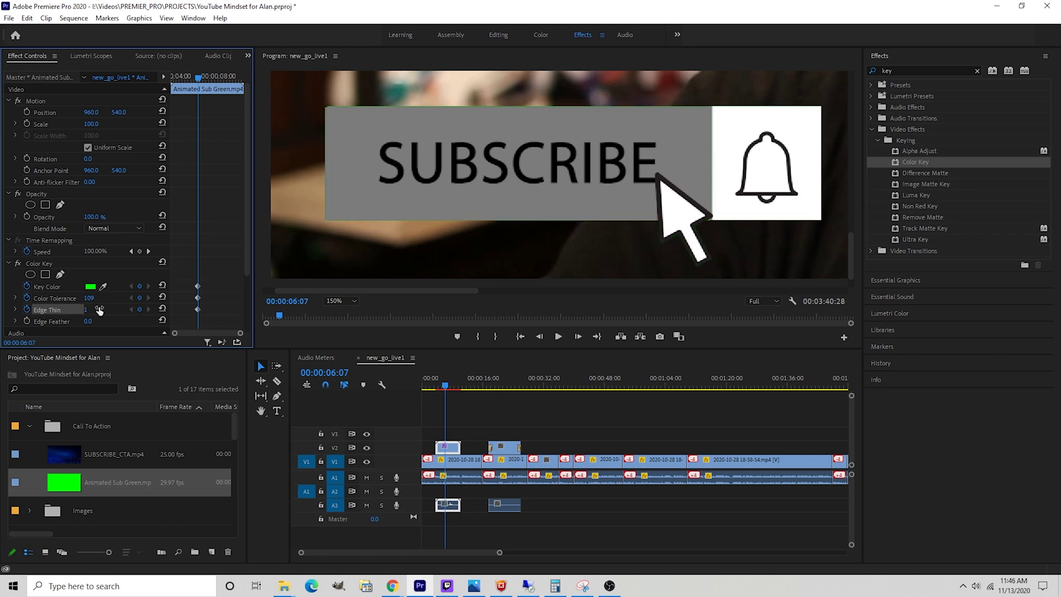
drag(457, 387, 433, 386)
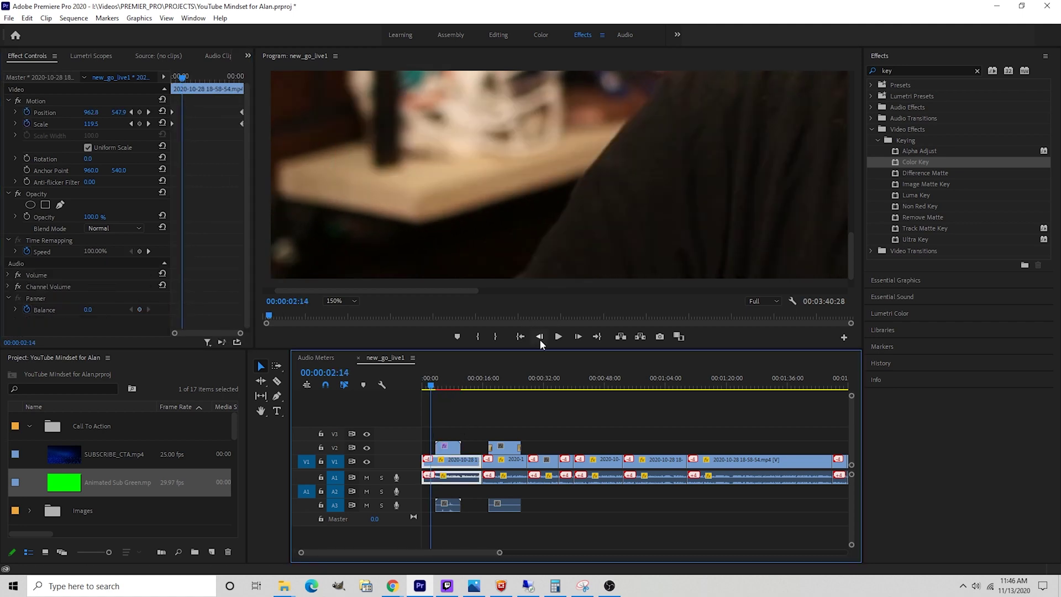
Step: Play a quick preview of the overlay, then set the Program monitor zoom back to Fit
key(space)
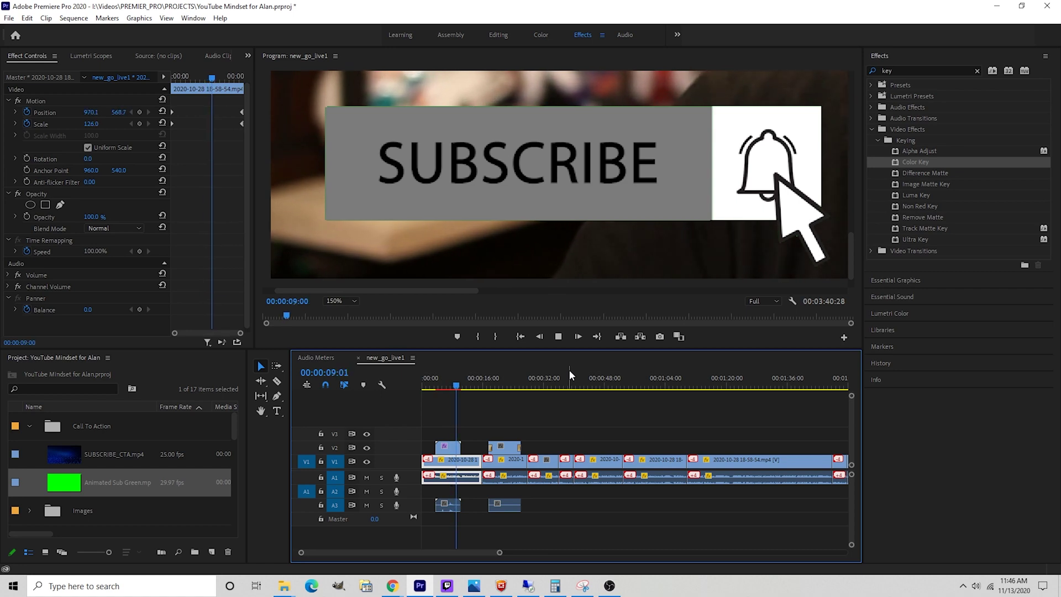
click(316, 304)
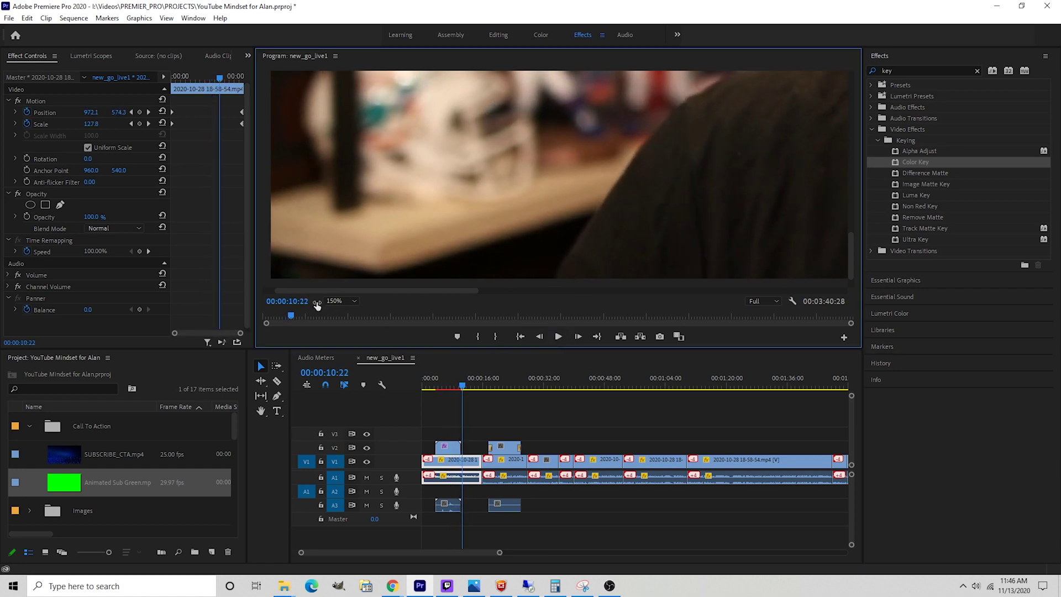
click(352, 303)
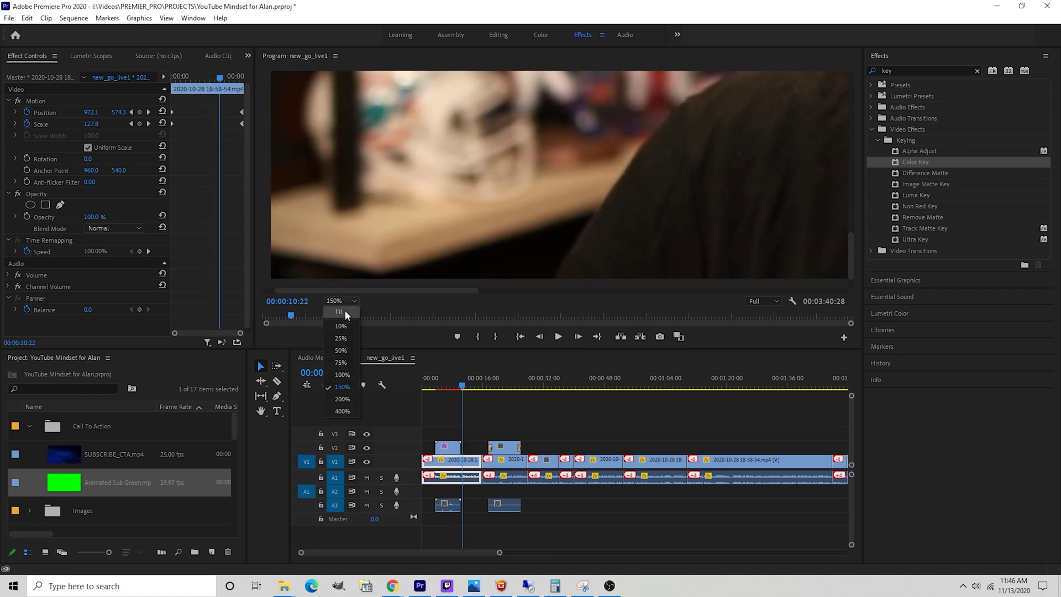
click(340, 312)
Step: Replay from about 00:00:02:01 until the subscribe animation finishes at 00:00:10:17
drag(445, 387, 431, 388)
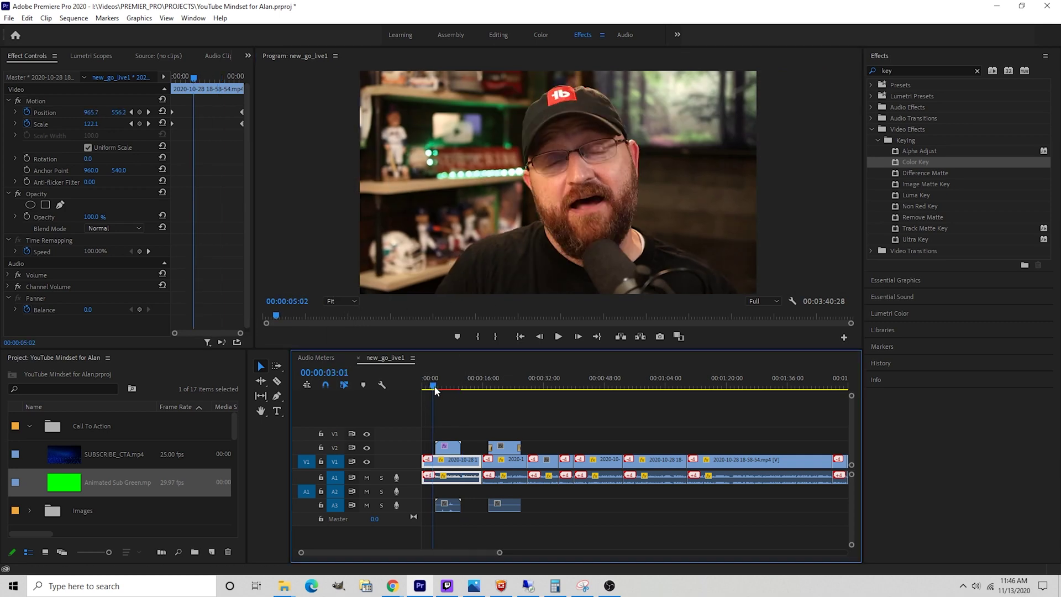
key(space)
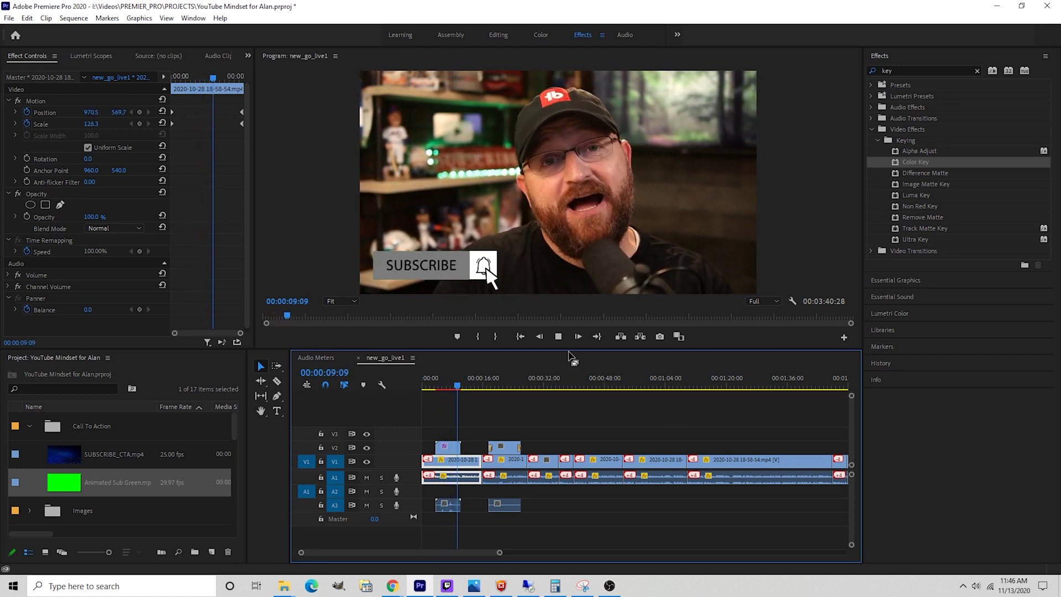
key(space)
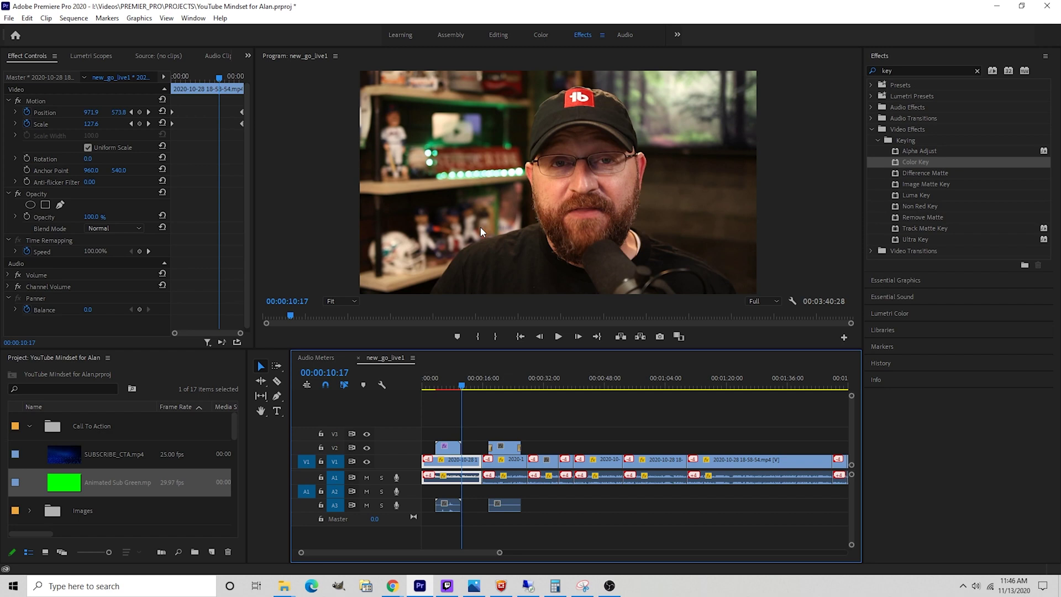
Step: At 00:00:06:25, scale up the subscribe overlay, move it to the top middle, and replay from 00:00:02:14
drag(469, 390, 448, 381)
click(510, 255)
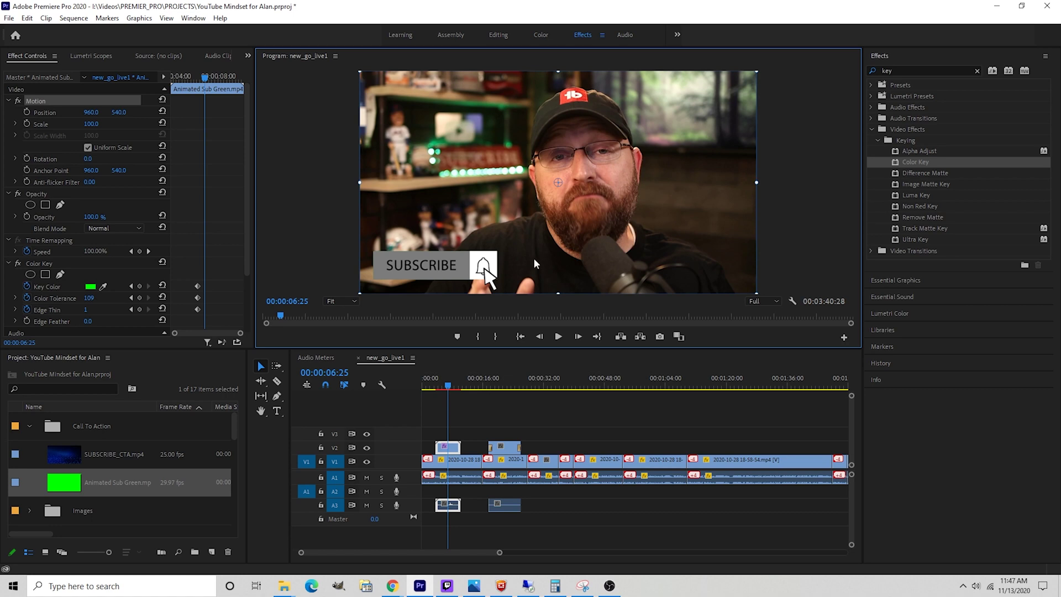
drag(533, 258, 611, 172)
drag(568, 200, 363, 276)
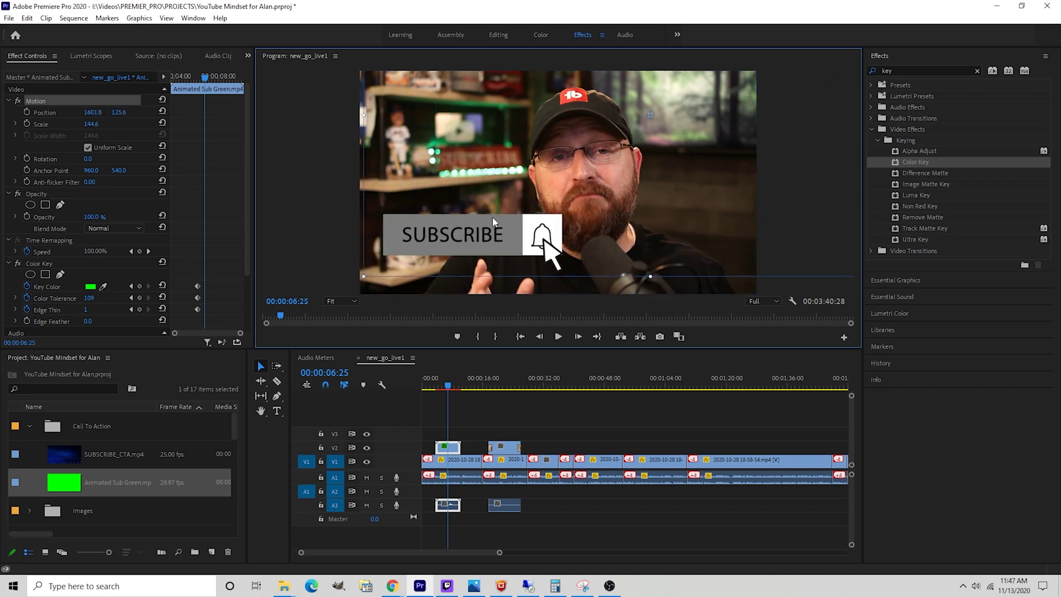
drag(438, 243, 555, 174)
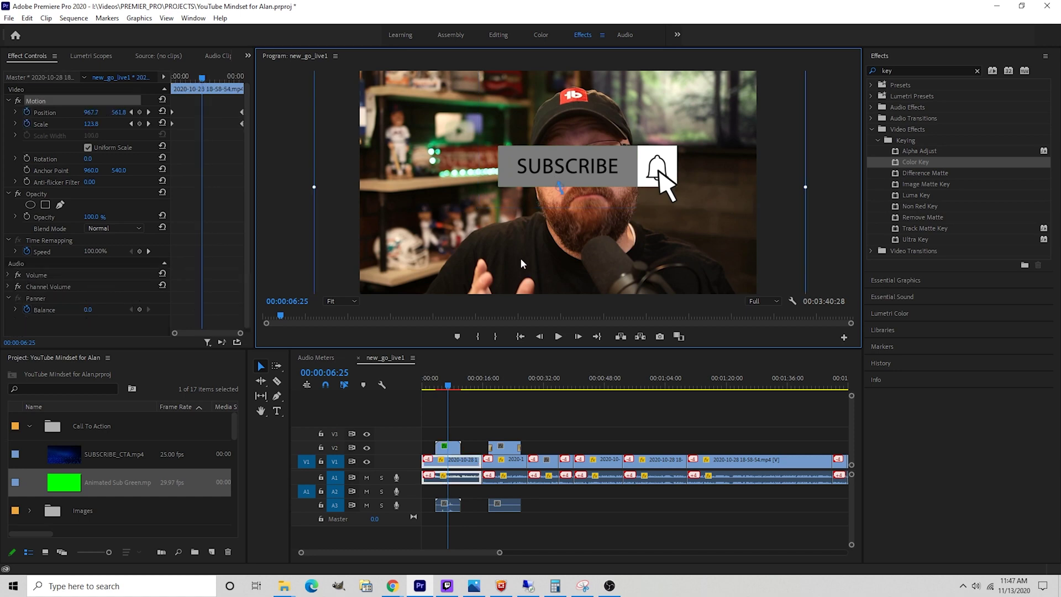
drag(447, 386, 431, 385)
click(433, 387)
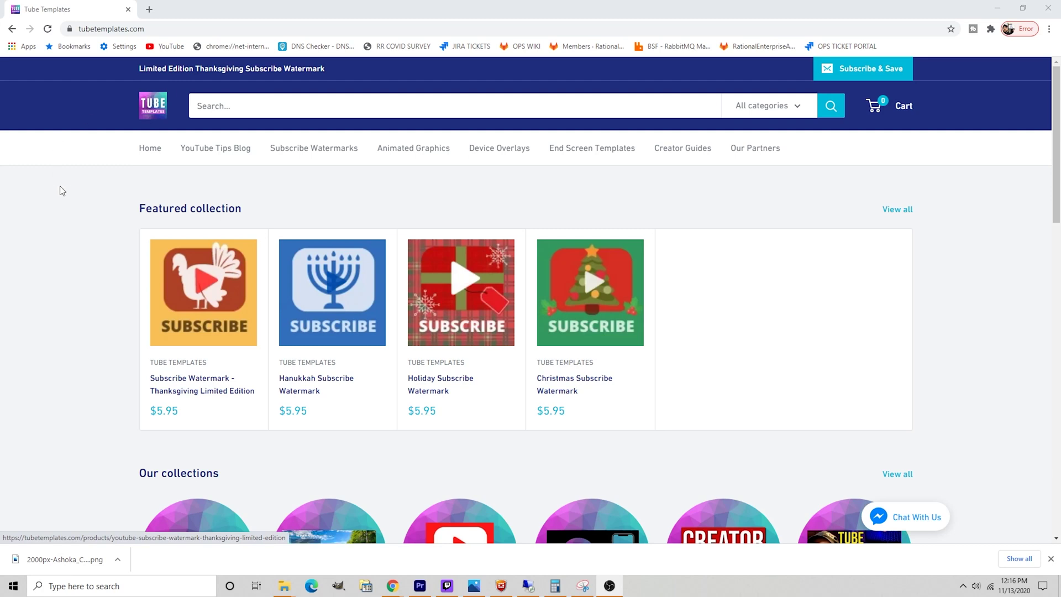
Step: Reload the Tube Templates home, browse Animated Graphics, and open the $9.95 Subscribe Button Transparent Overlay page
click(153, 148)
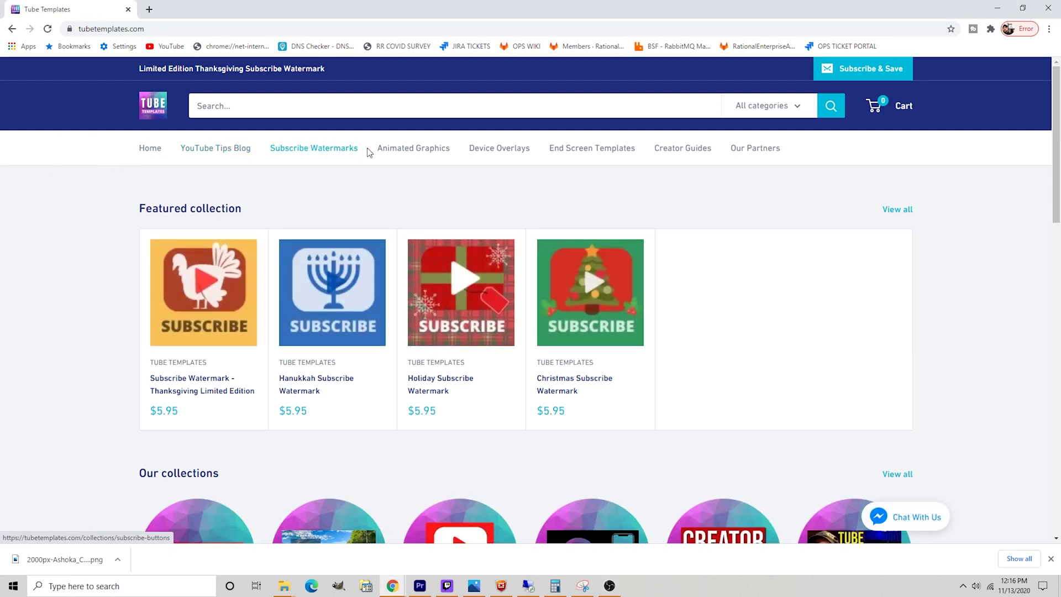
click(413, 149)
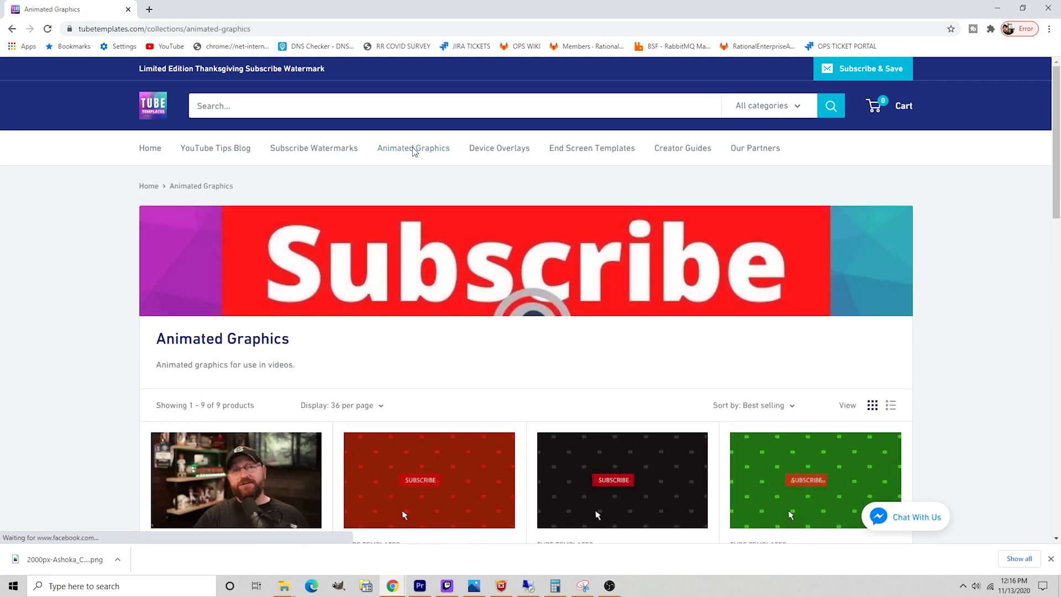
scroll(406, 191, down, 3)
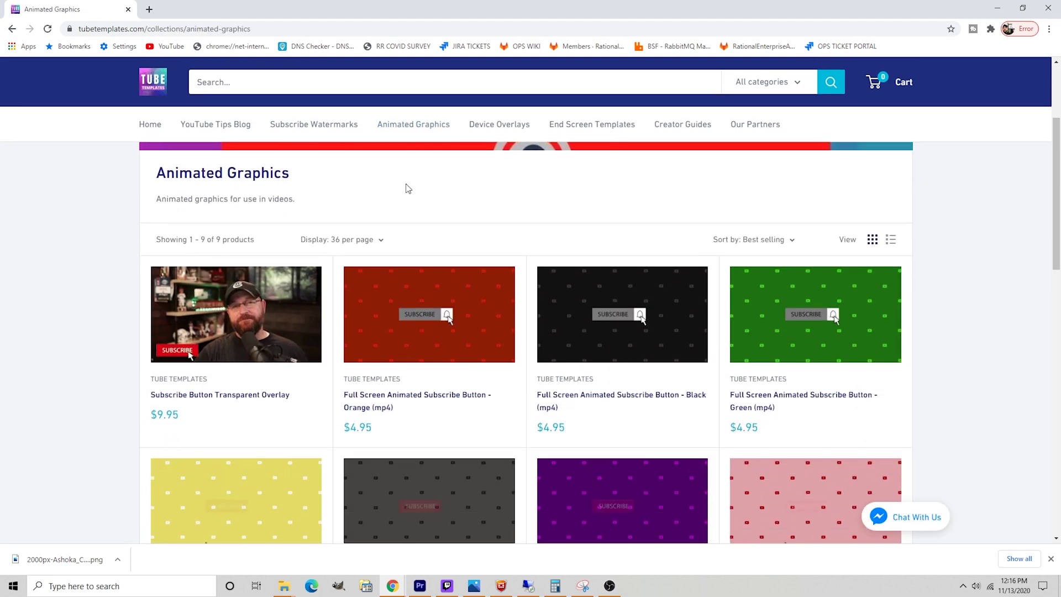
click(305, 313)
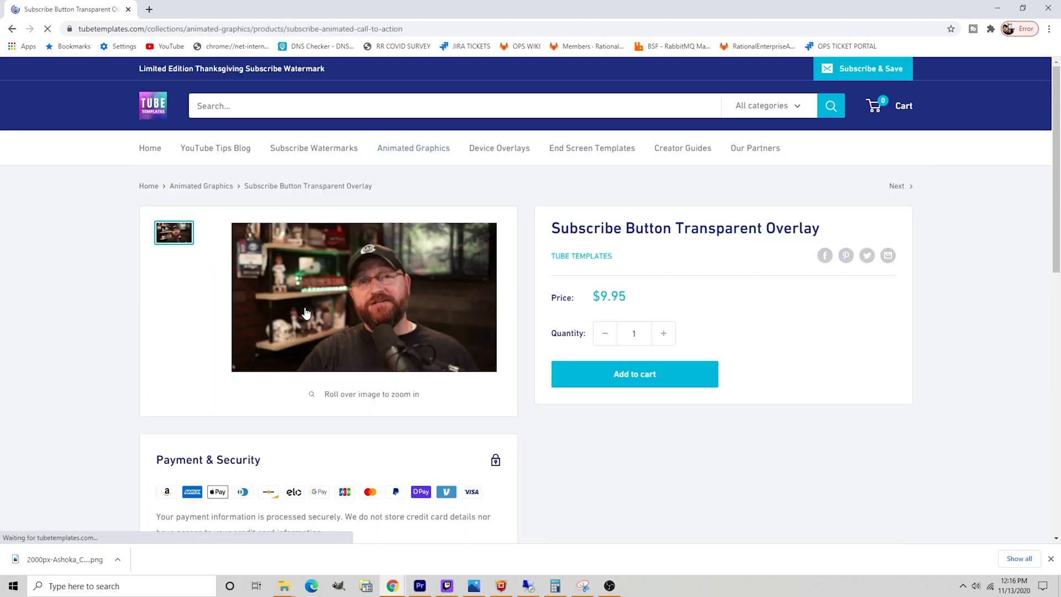